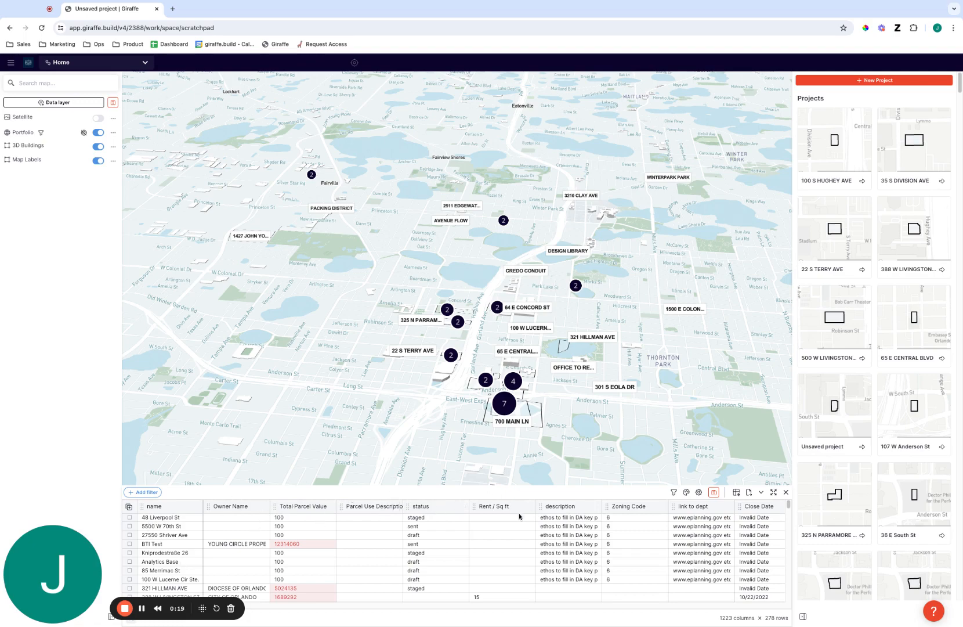
Filter the portfolio table's status column to show only projects that are 'sent'
click(462, 506)
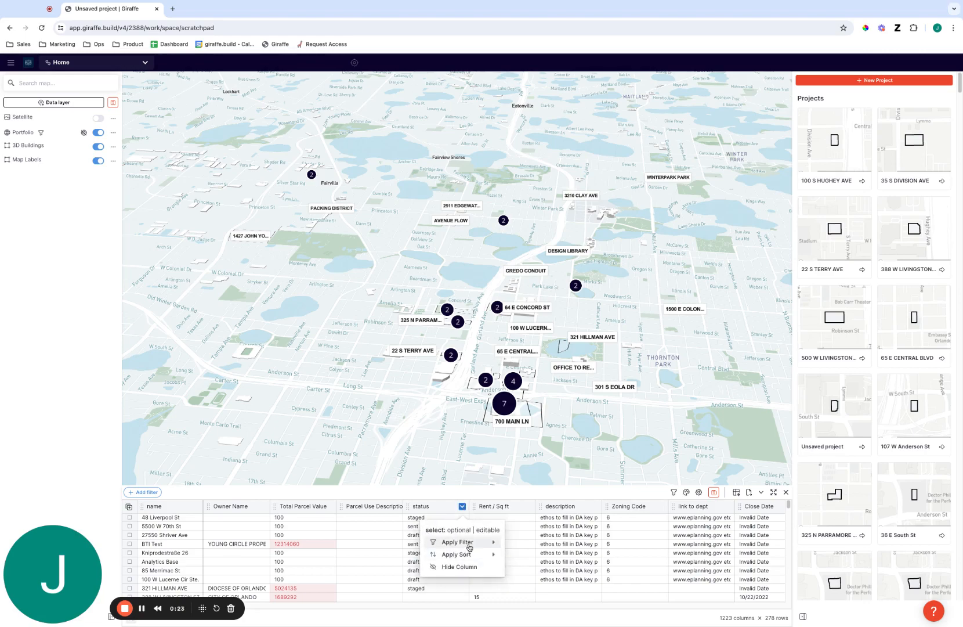
mouse_move(467, 541)
mouse_move(556, 545)
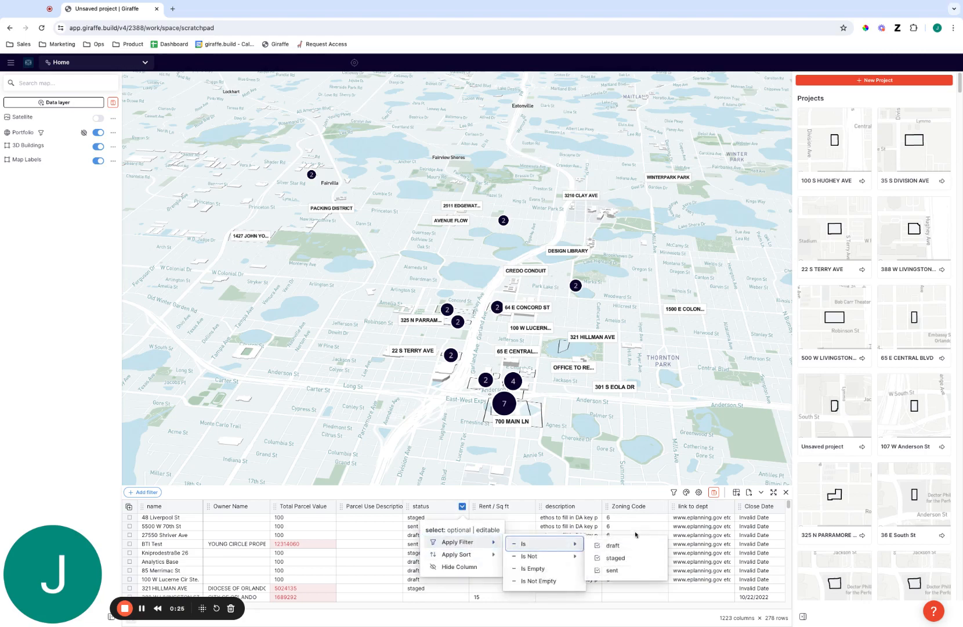
click(631, 569)
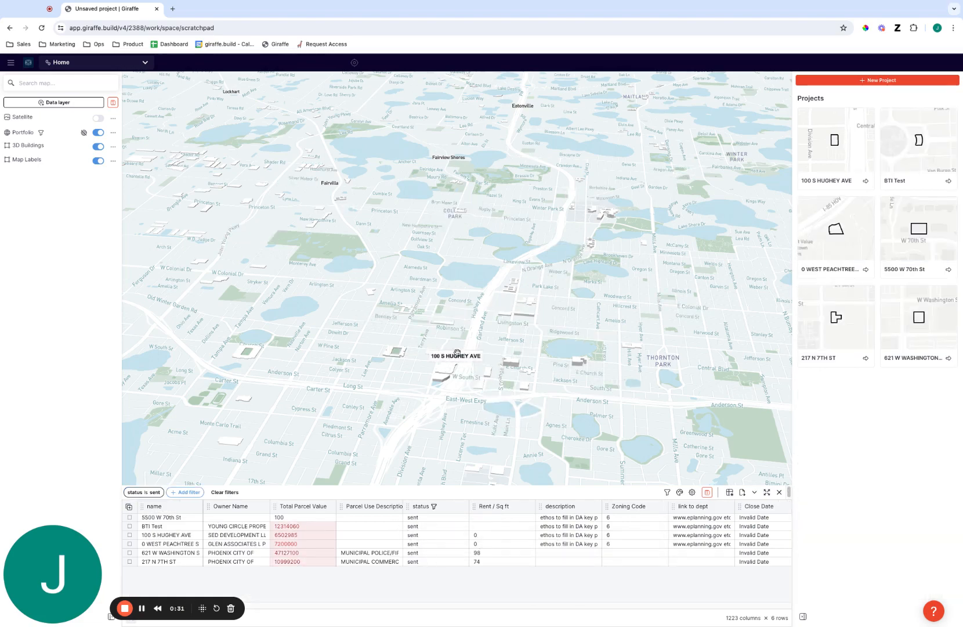
Rotate and tilt the 3D map, then go to the workspace Settings
right_drag(437, 432, 466, 434)
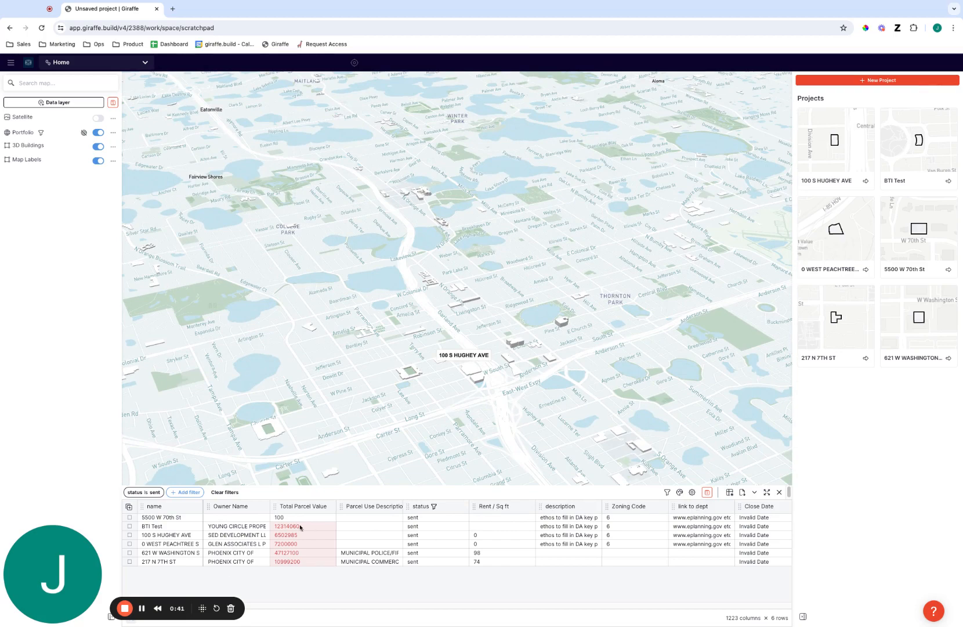
right_drag(578, 395, 564, 462)
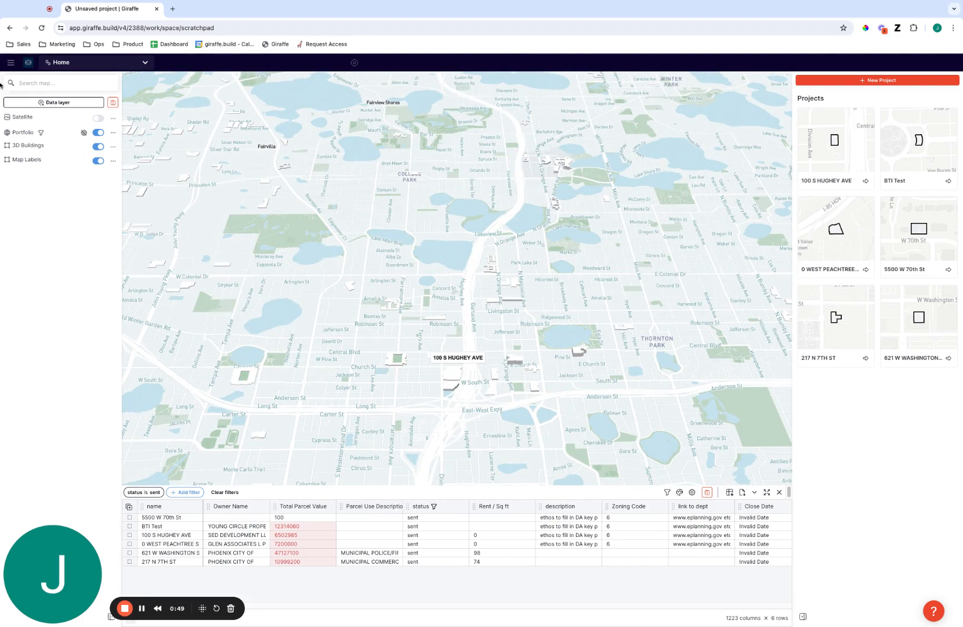
click(11, 63)
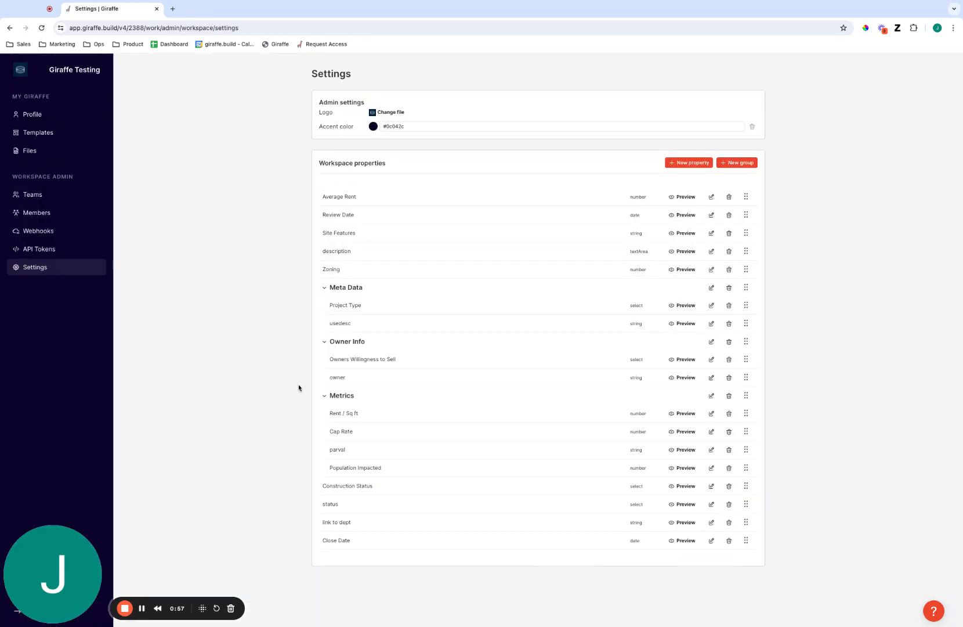
Collapse the Metrics, Owner Info and Meta Data groups and start a new workspace property
click(325, 396)
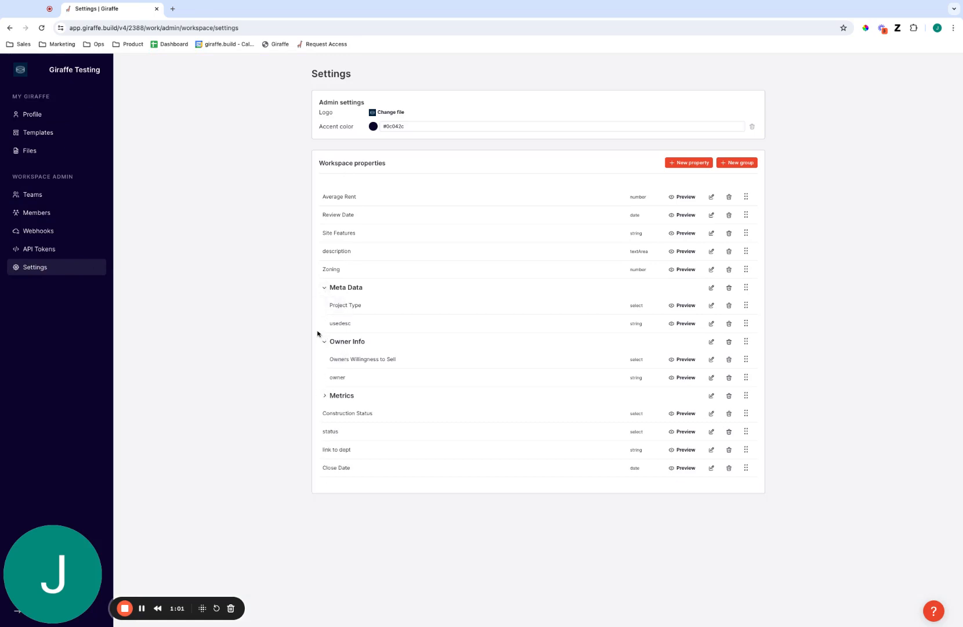
click(324, 342)
click(324, 287)
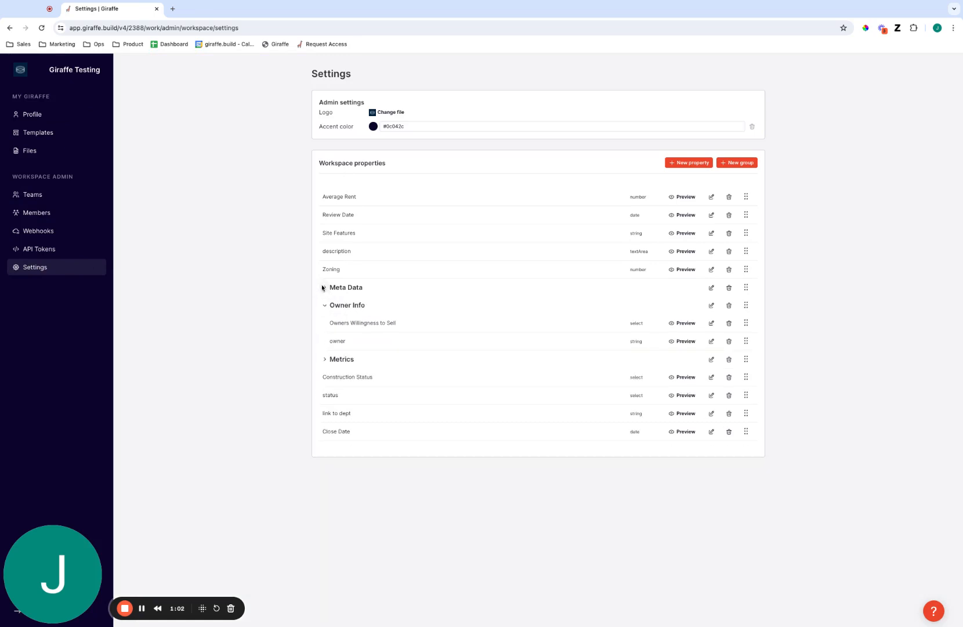
click(697, 165)
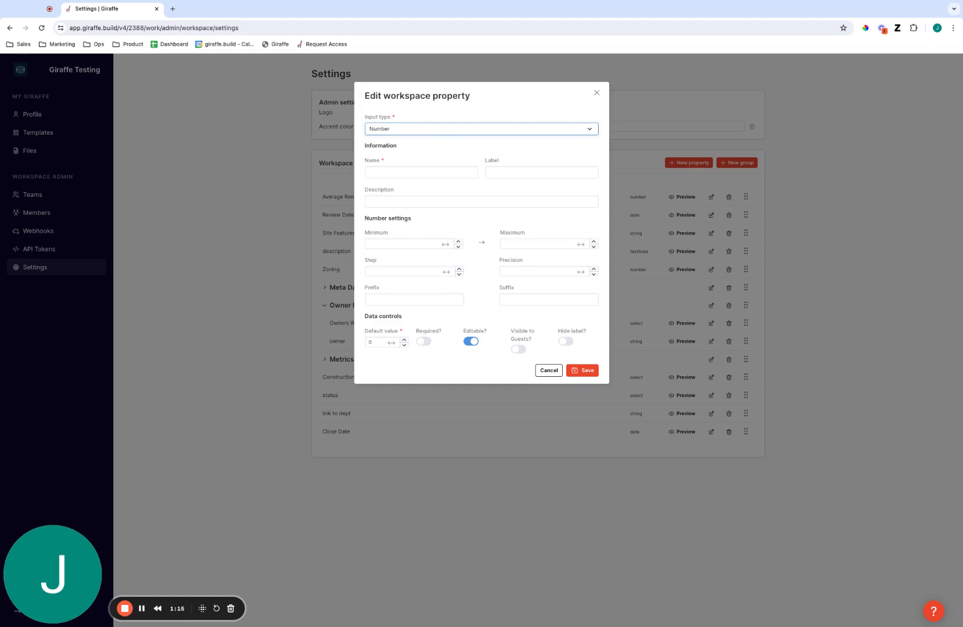
Set the property's input type to Select and enter the name Willingness to Sell
click(397, 162)
click(424, 170)
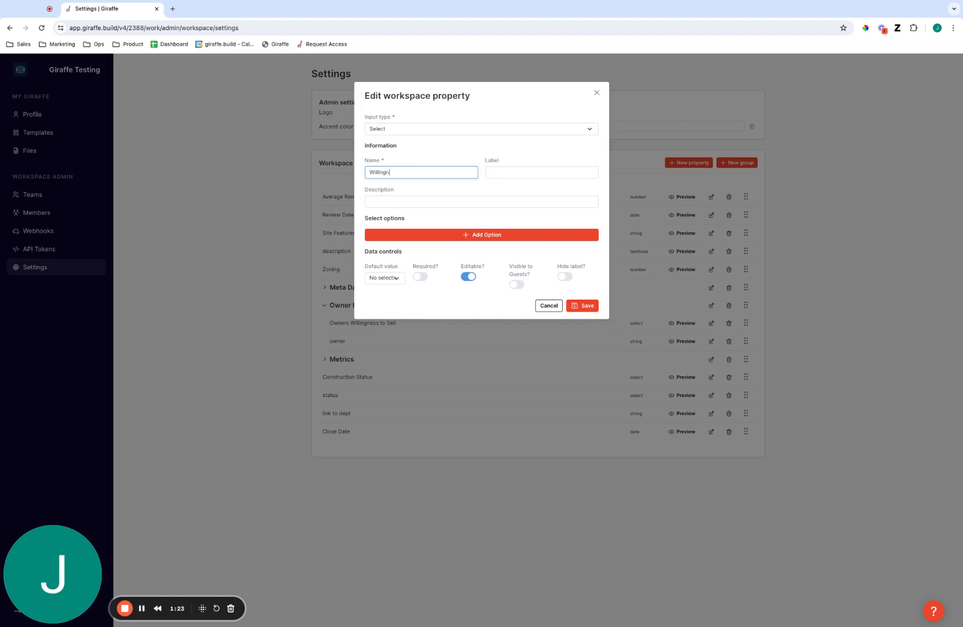
key(Tab)
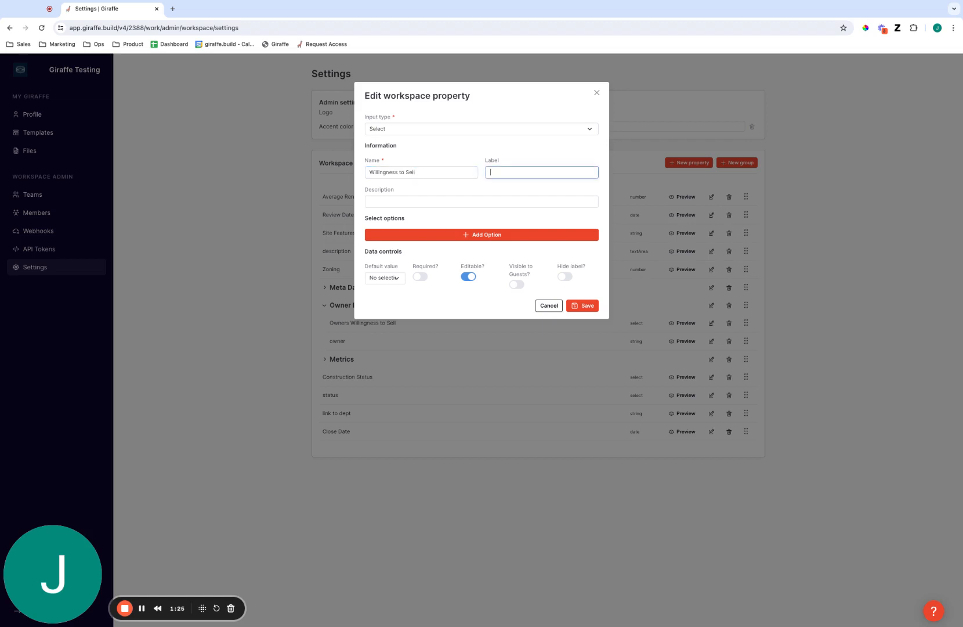
triple_click(437, 175)
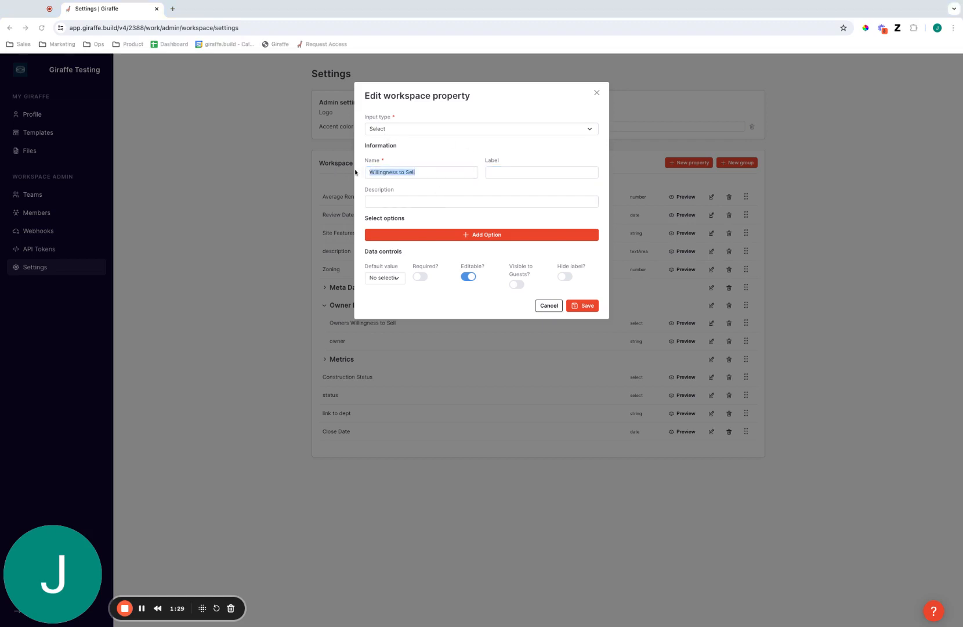
click(355, 172)
click(417, 172)
drag(418, 173, 367, 174)
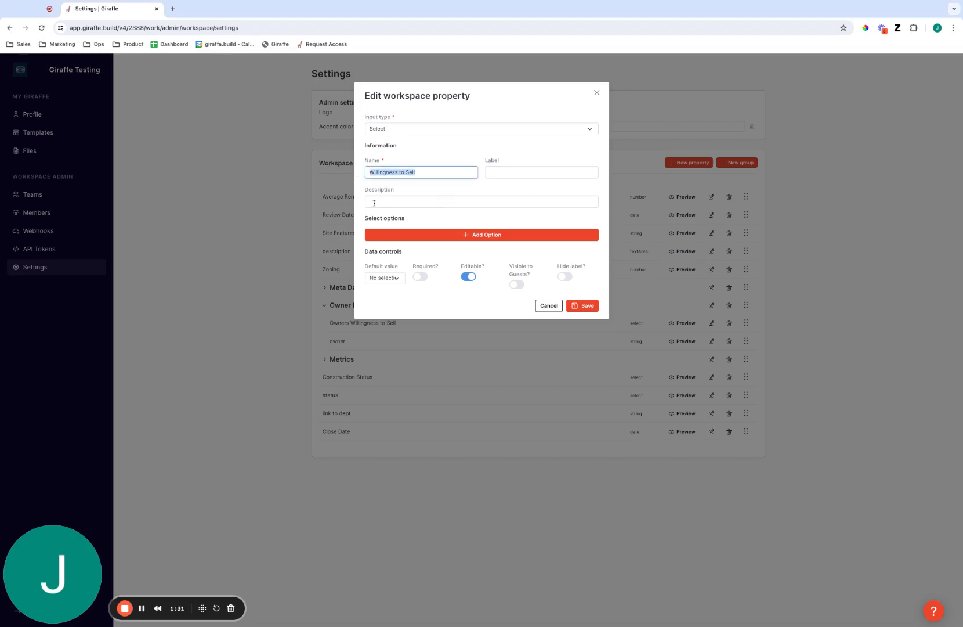
Add the description 'This field marks the owners willingness to consider a deal'
click(453, 201)
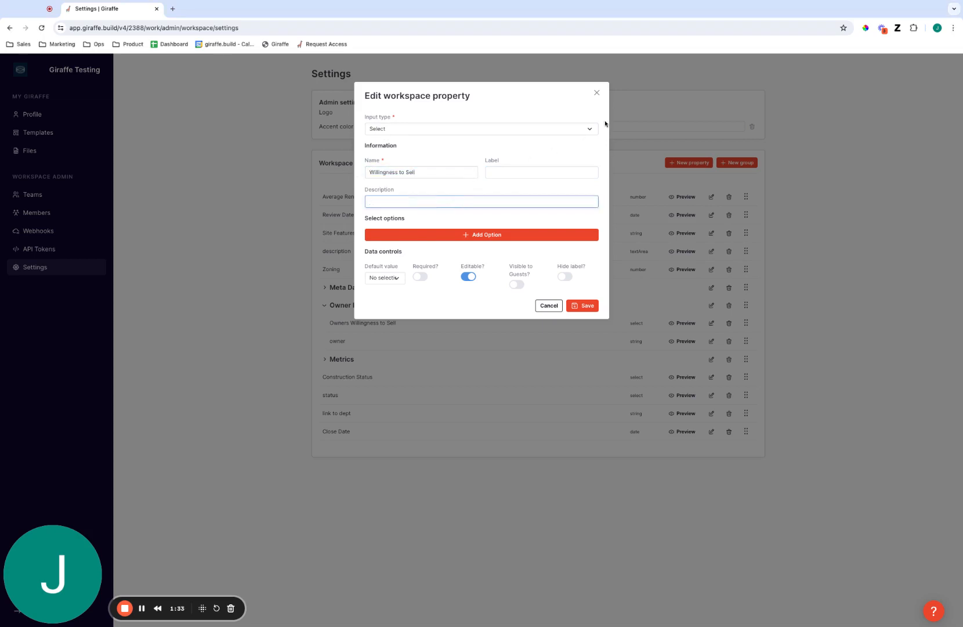
text(This field marks the owners willingness to consider a deal)
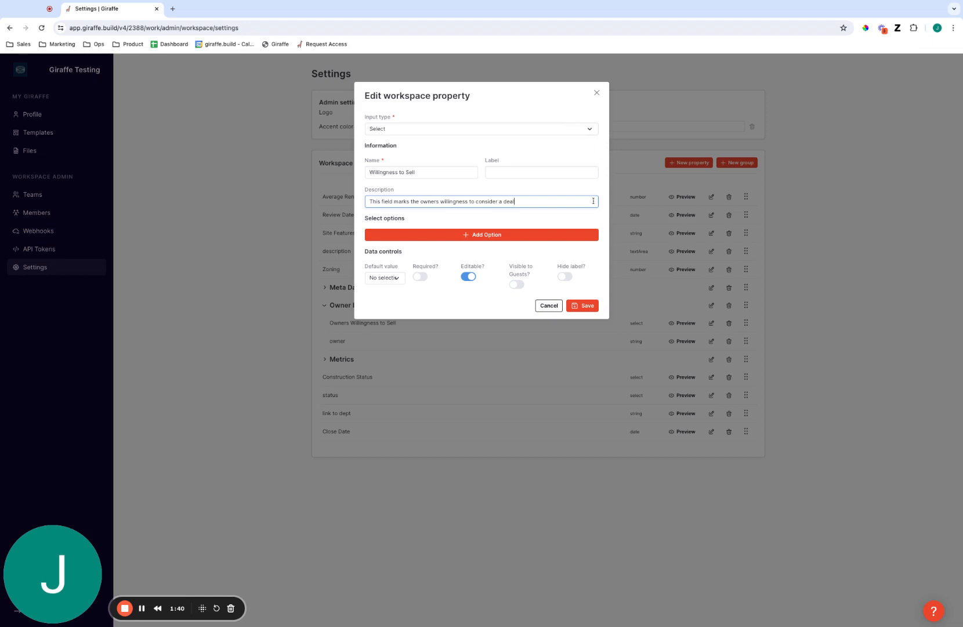
click(530, 234)
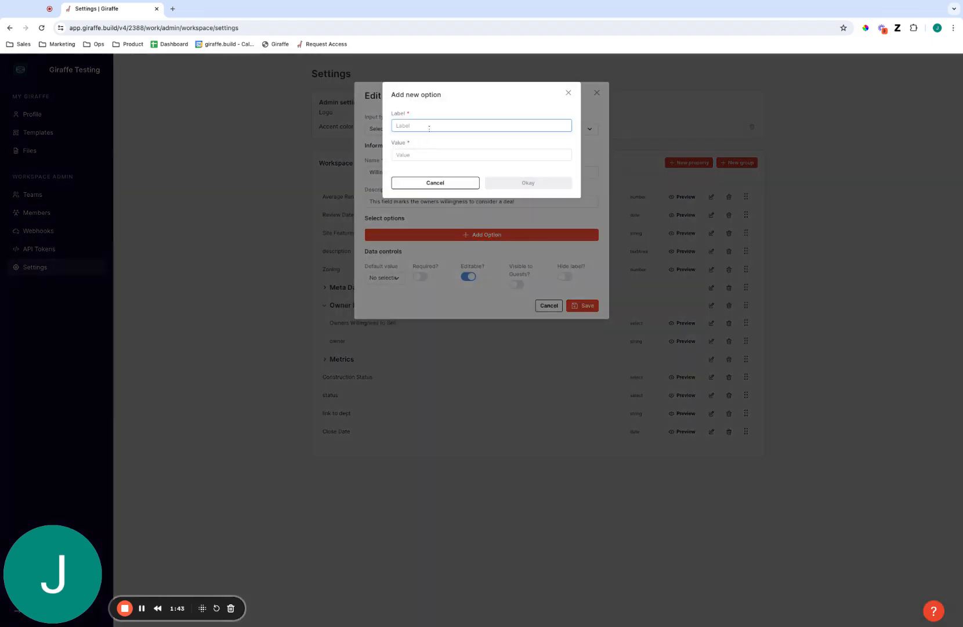
Add options Not Interested and Open to a deal, each with a value matching its label
text(Not Interested)
key(ctrl+a)
key(ctrl+c)
click(478, 154)
key(ctrl+v)
click(526, 181)
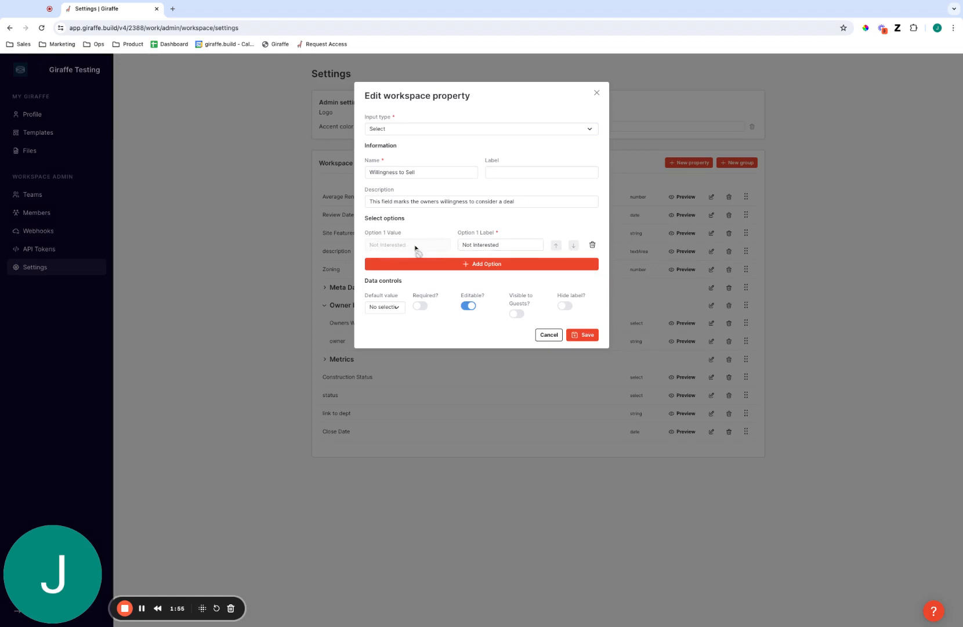
click(453, 265)
text(Ope)
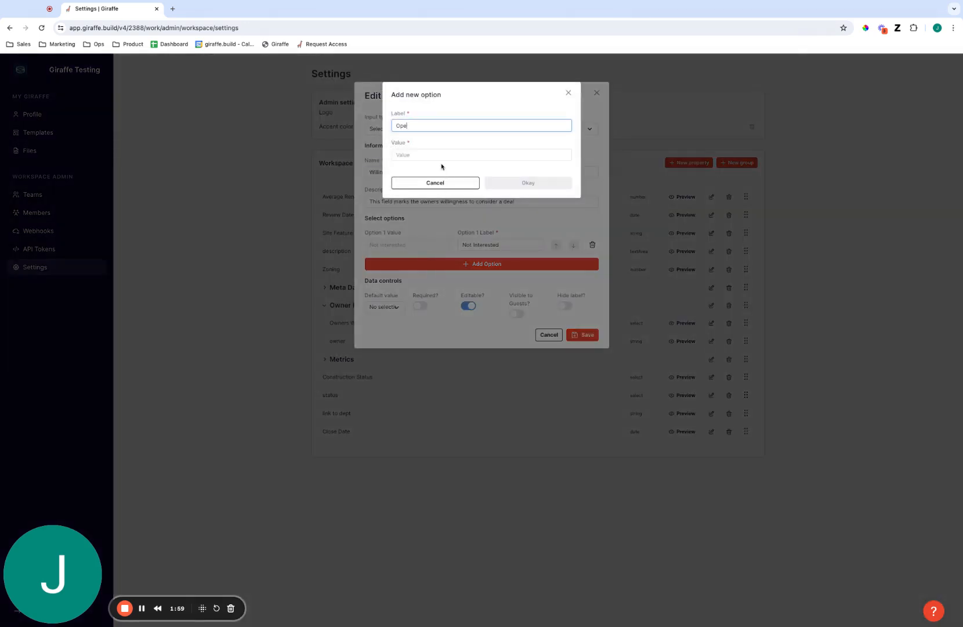
text(n to a deal)
key(ctrl+a)
key(ctrl+c)
click(442, 156)
key(ctrl+v)
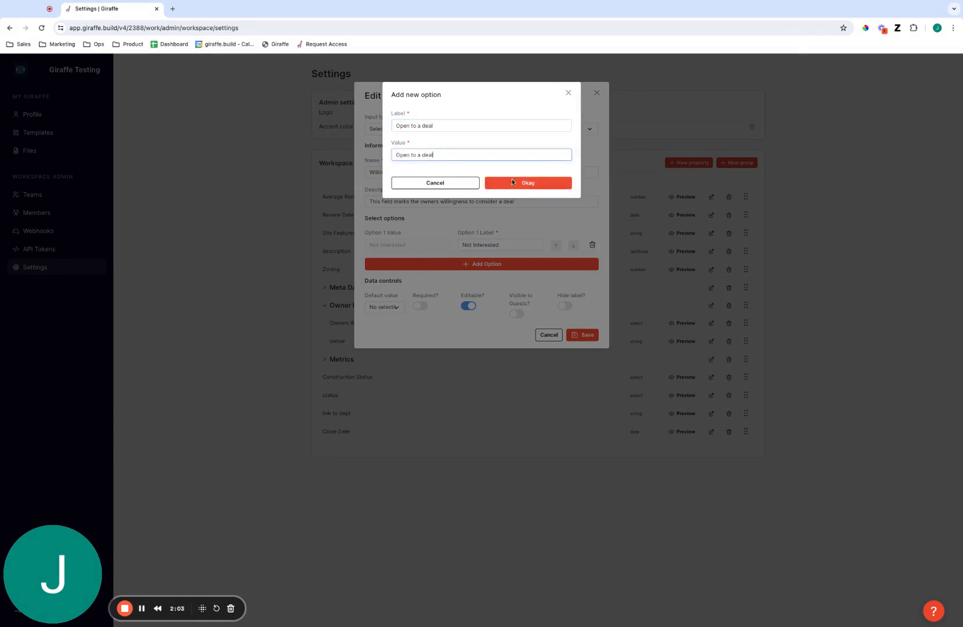
click(515, 182)
Add options Talking to Competitor and Currently Negotiating, each with a value matching its label
click(556, 292)
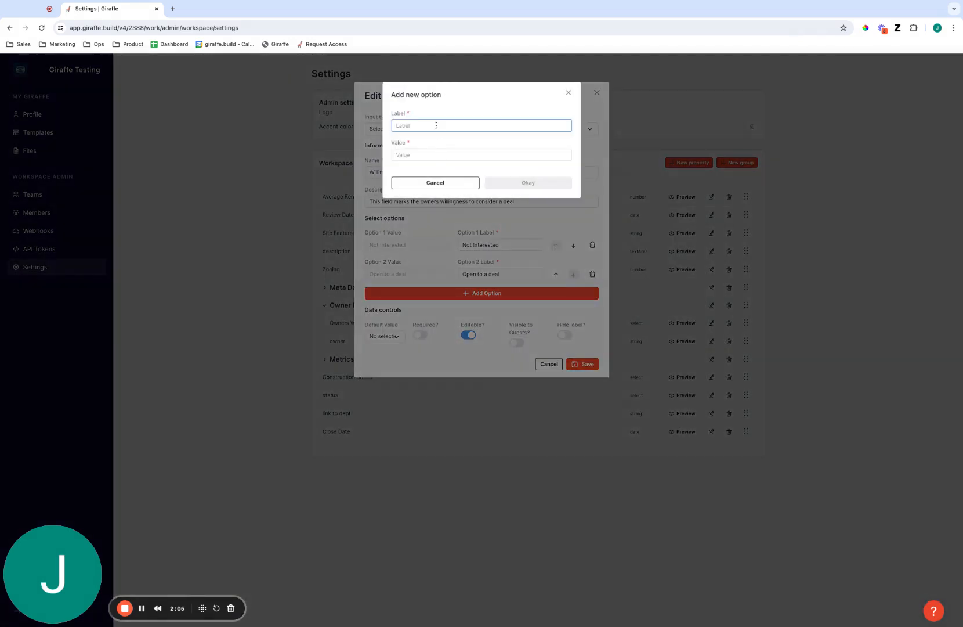
text(Talking to Com)
key(Tab)
key(shift+Tab)
key(ctrl+c)
click(484, 155)
key(ctrl+v)
click(519, 182)
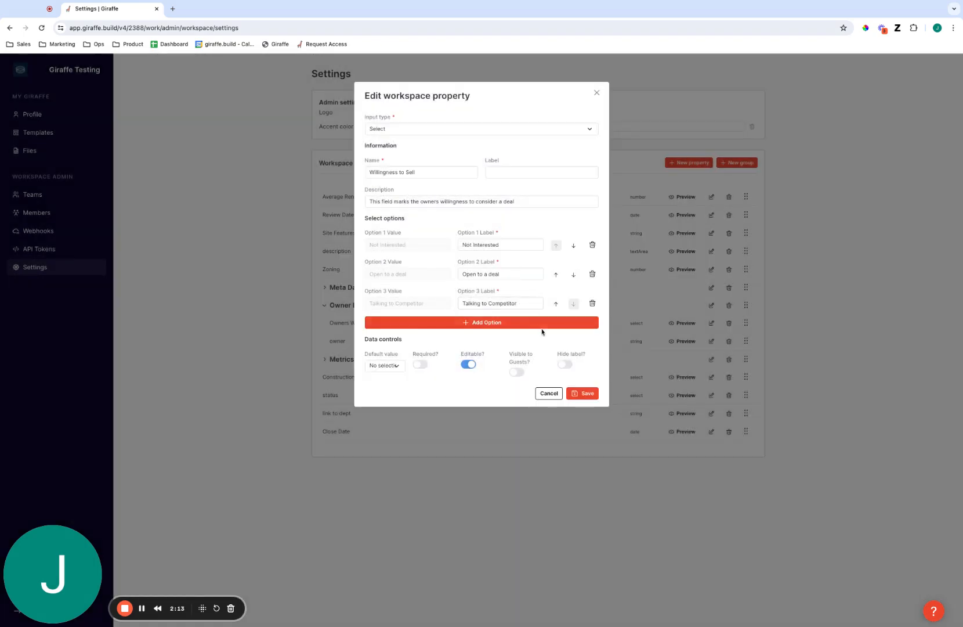
click(540, 324)
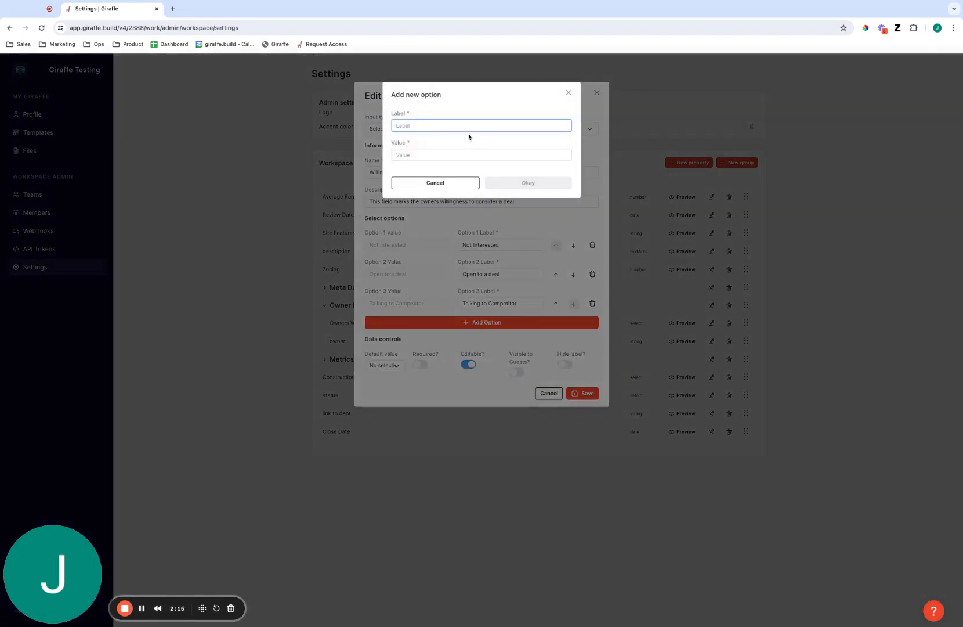
text(Currently Negotiating)
key(Tab)
triple_click(475, 127)
click(471, 150)
click(477, 156)
key(super+v)
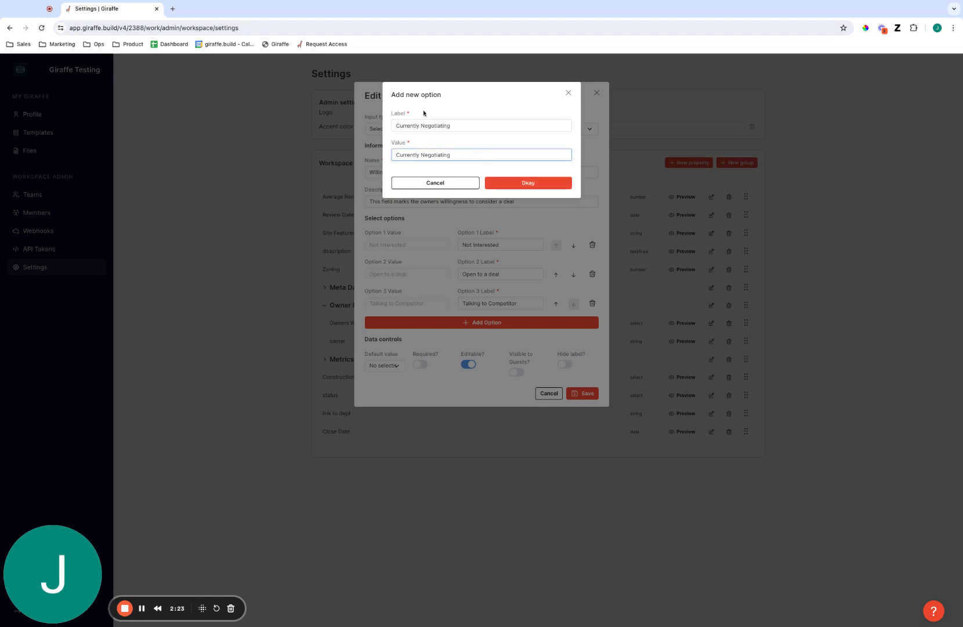
click(505, 187)
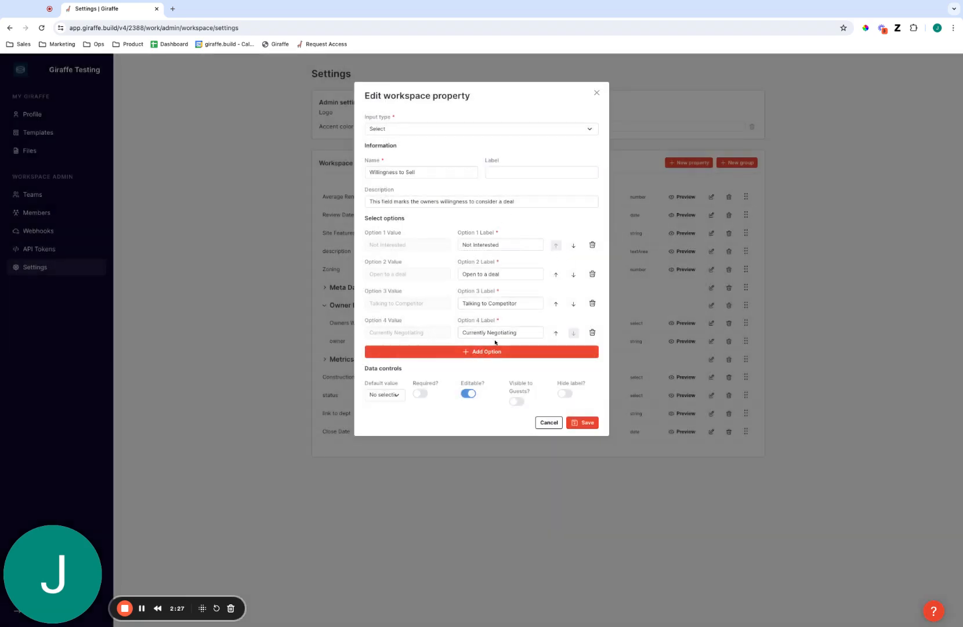
click(382, 132)
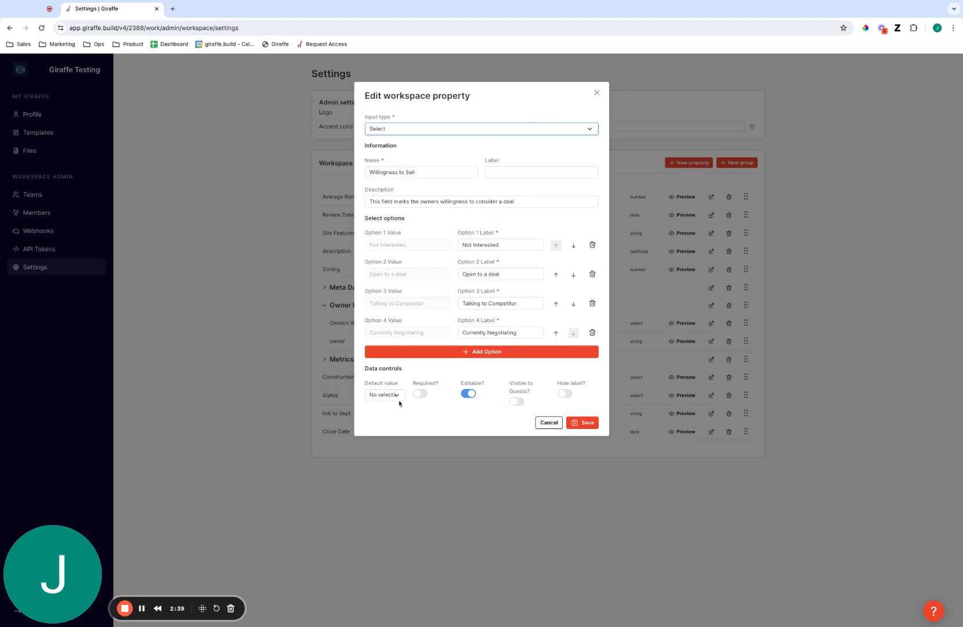
Keep the property optional and hidden from guests, then save Willingness to Sell
click(397, 398)
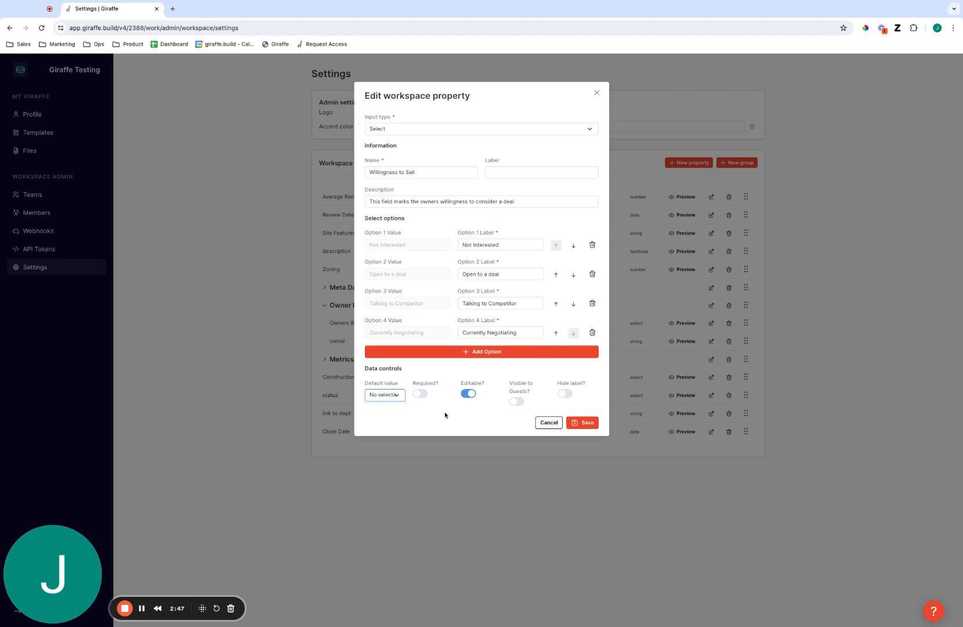
click(423, 394)
click(419, 393)
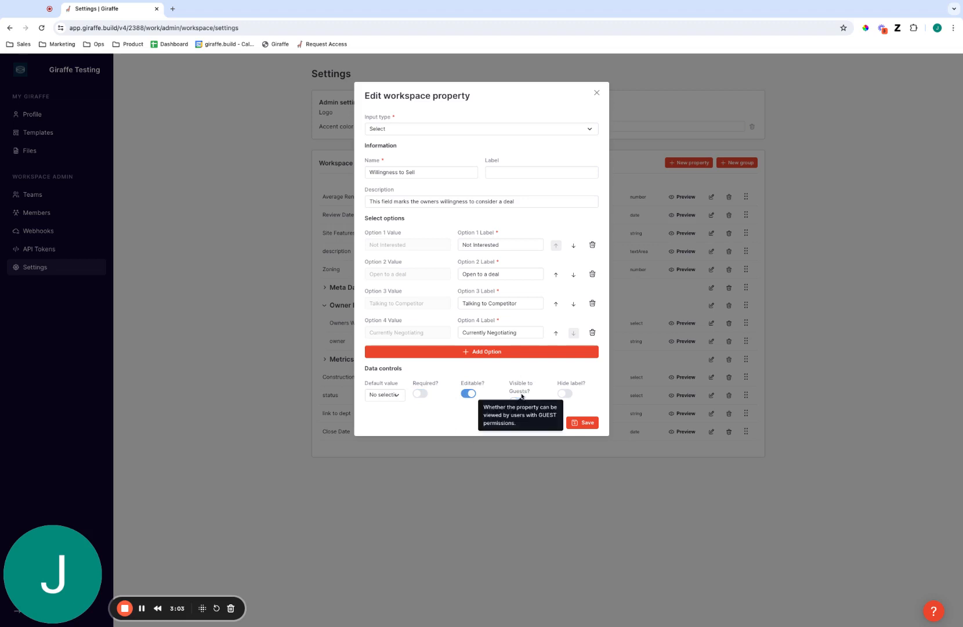
click(516, 402)
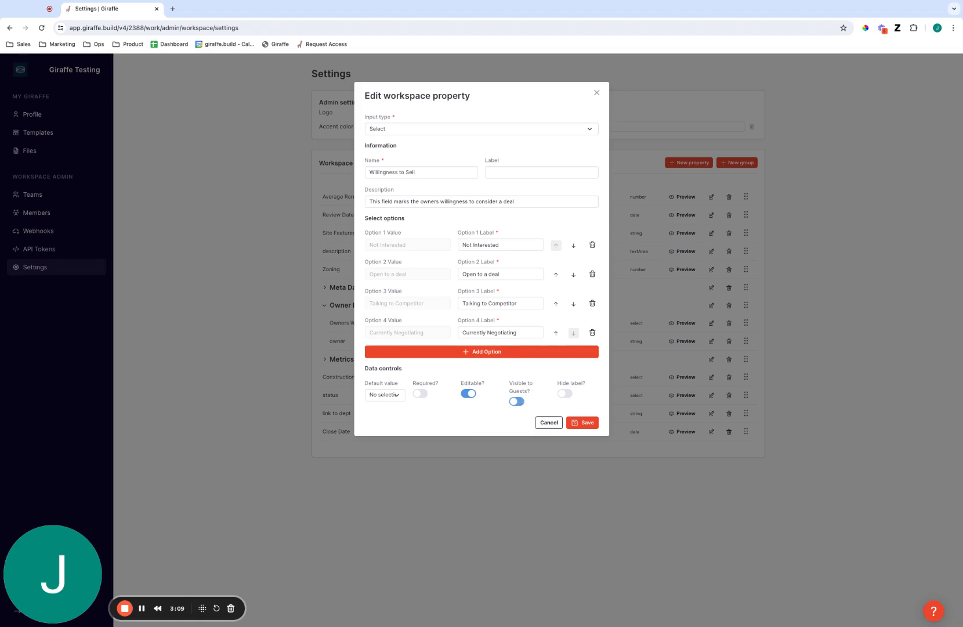
click(521, 401)
click(586, 425)
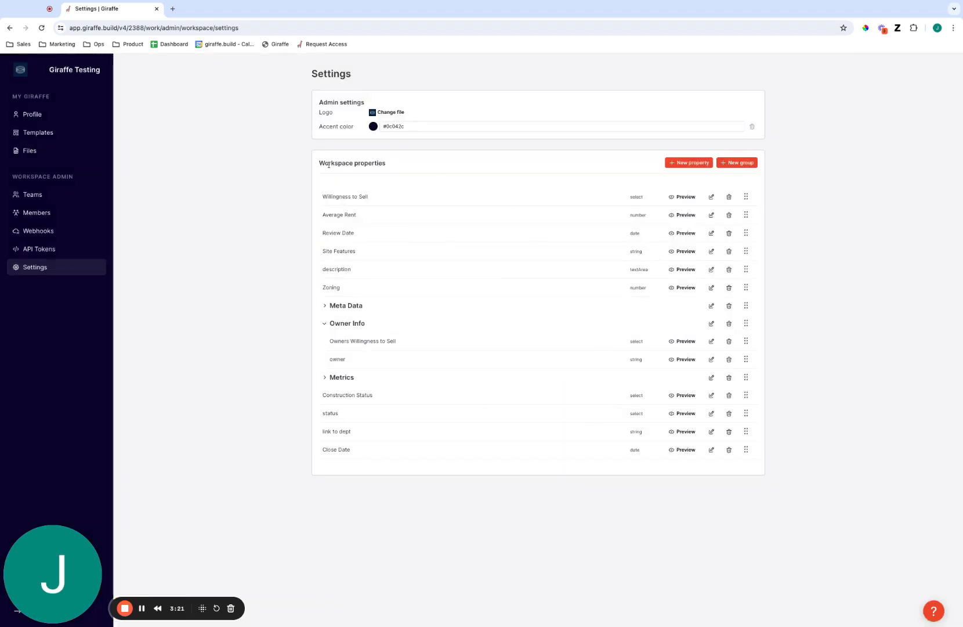
Leave Settings for the project map and dismiss the welcome dialog
triple_click(323, 196)
click(323, 197)
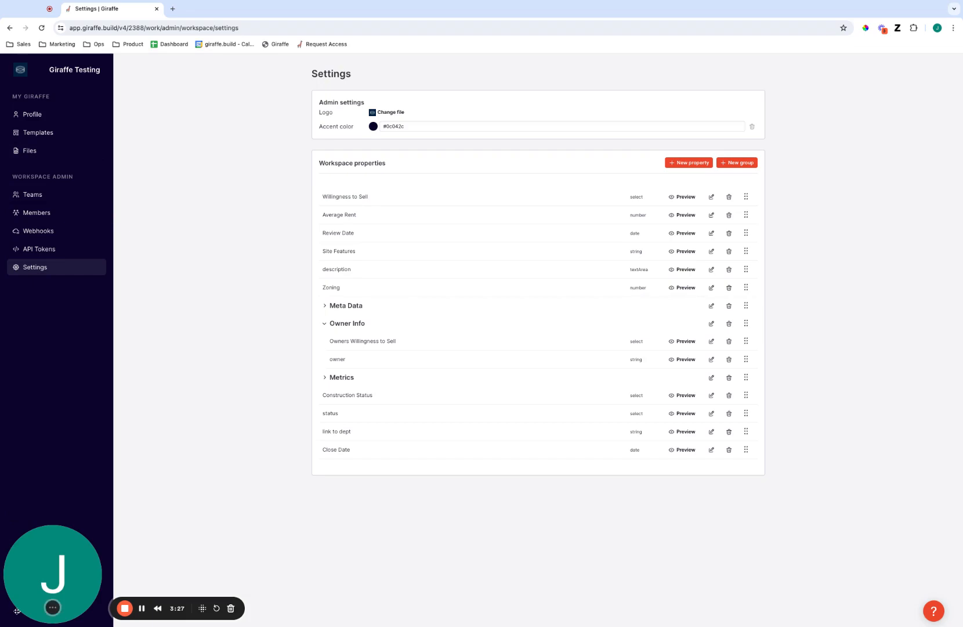
drag(16, 611, 71, 600)
click(46, 612)
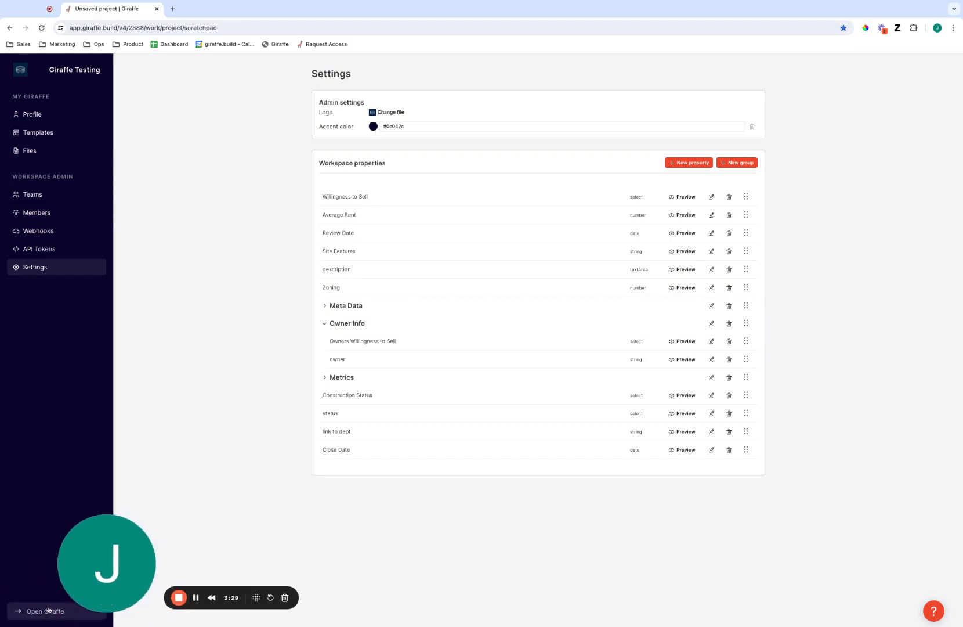
click(208, 391)
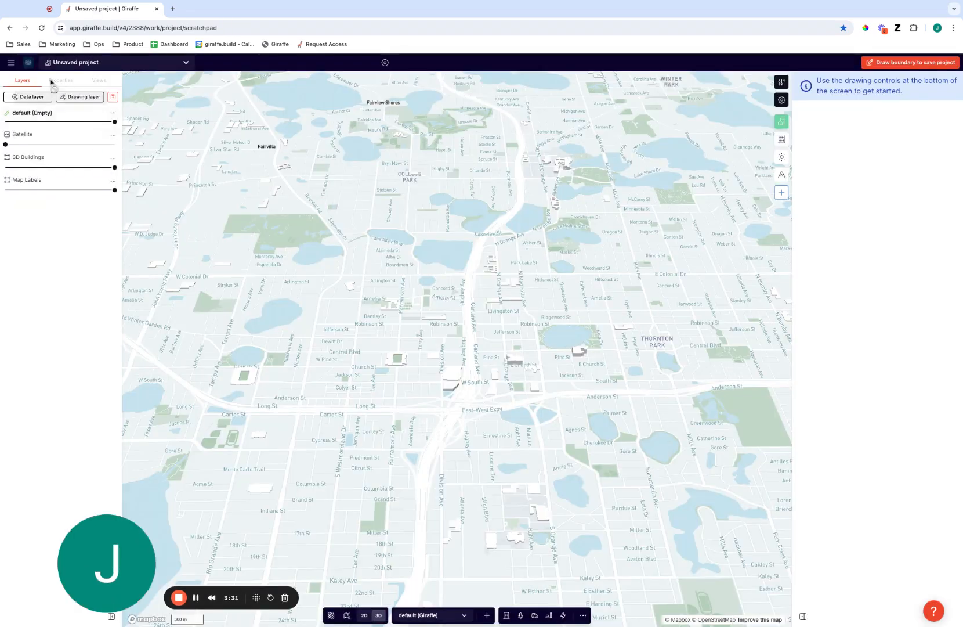
Go to the Home workspace and scroll across the portfolio table's 1223 columns
click(30, 63)
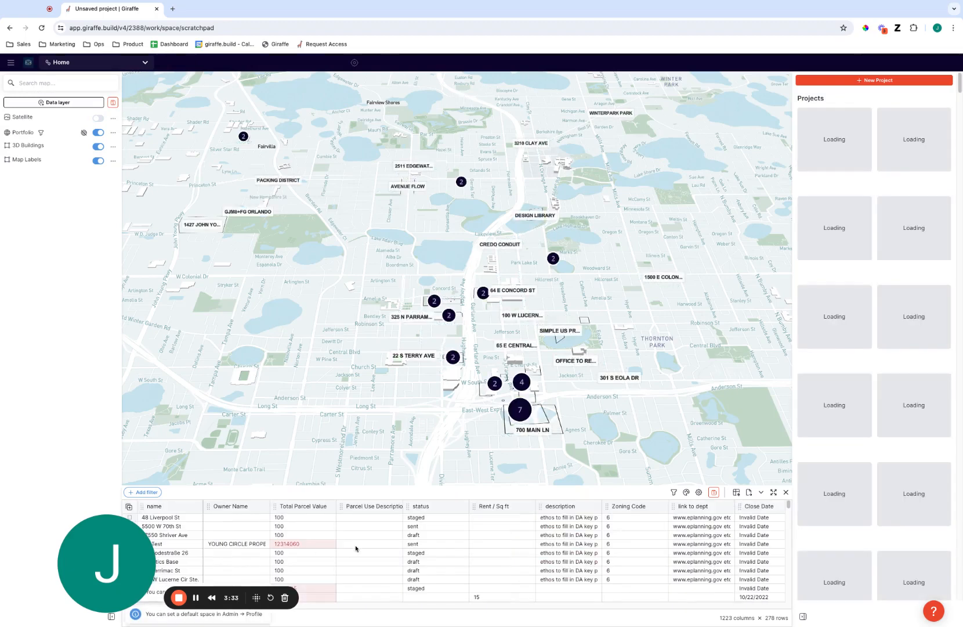
scroll(385, 610, right, 10)
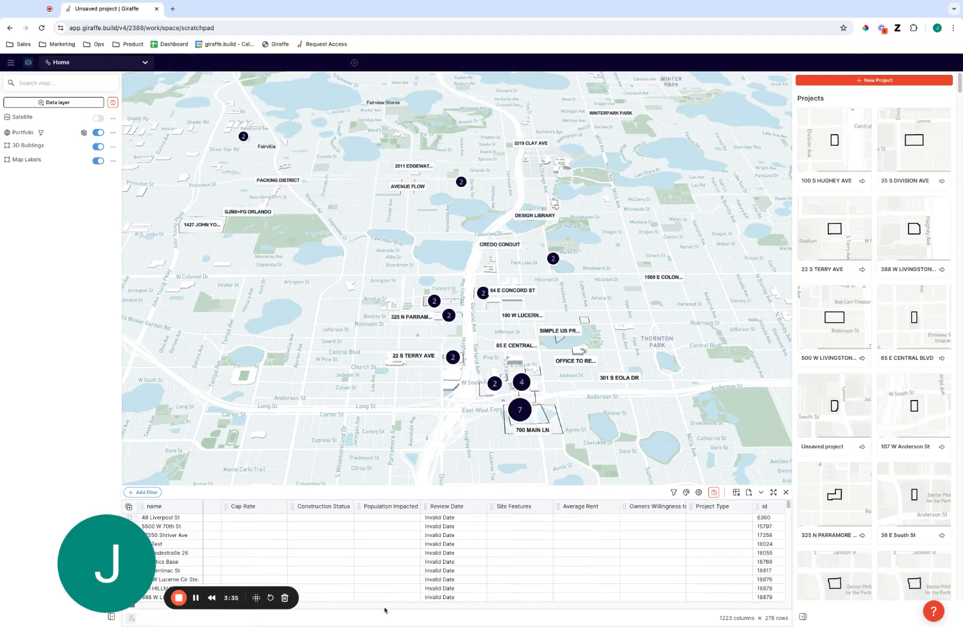
scroll(676, 610, right, 5)
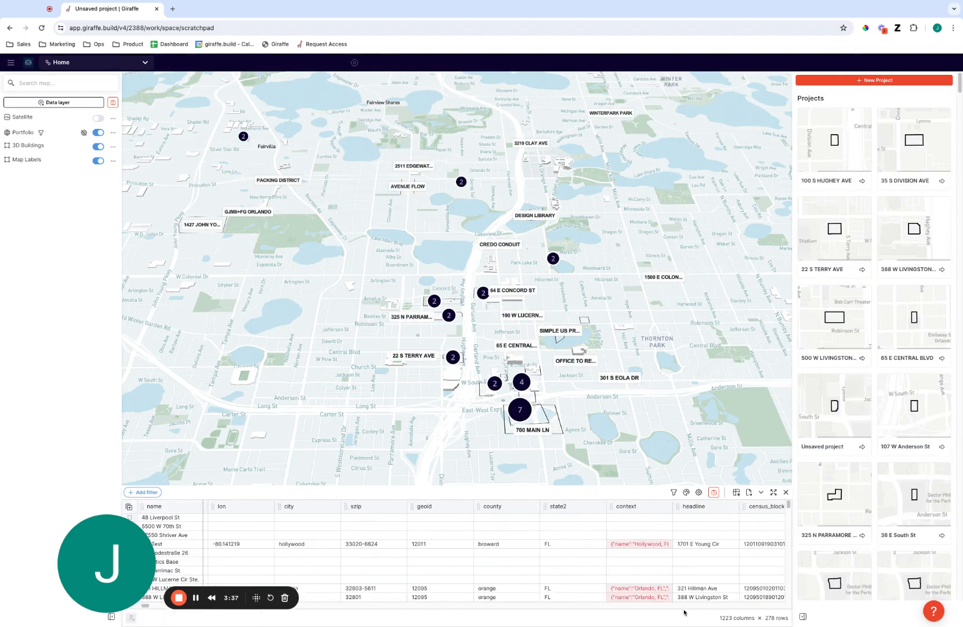
drag(107, 557, 53, 203)
scroll(722, 609, right, 5)
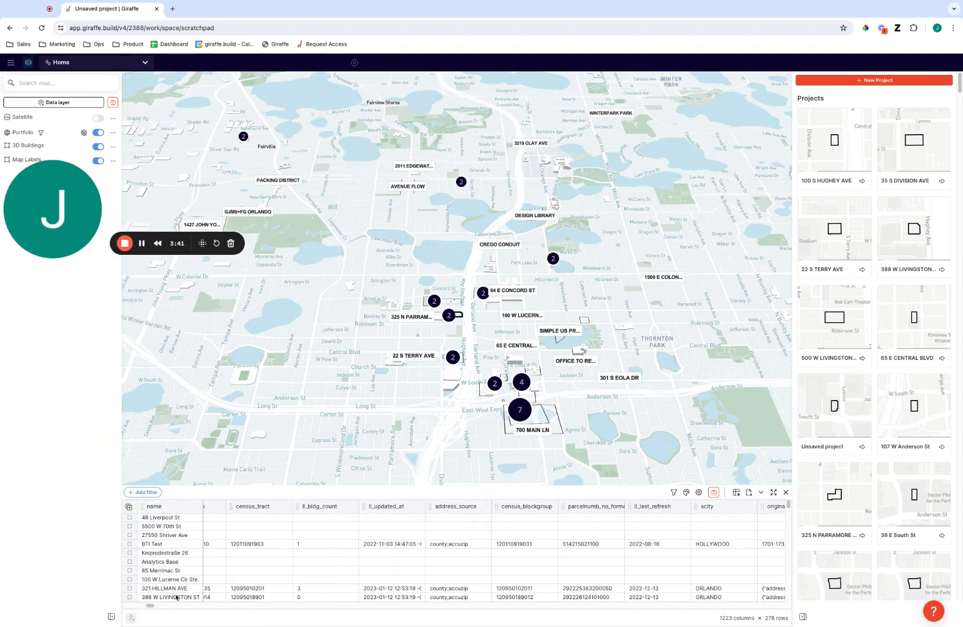
scroll(149, 606, right, 5)
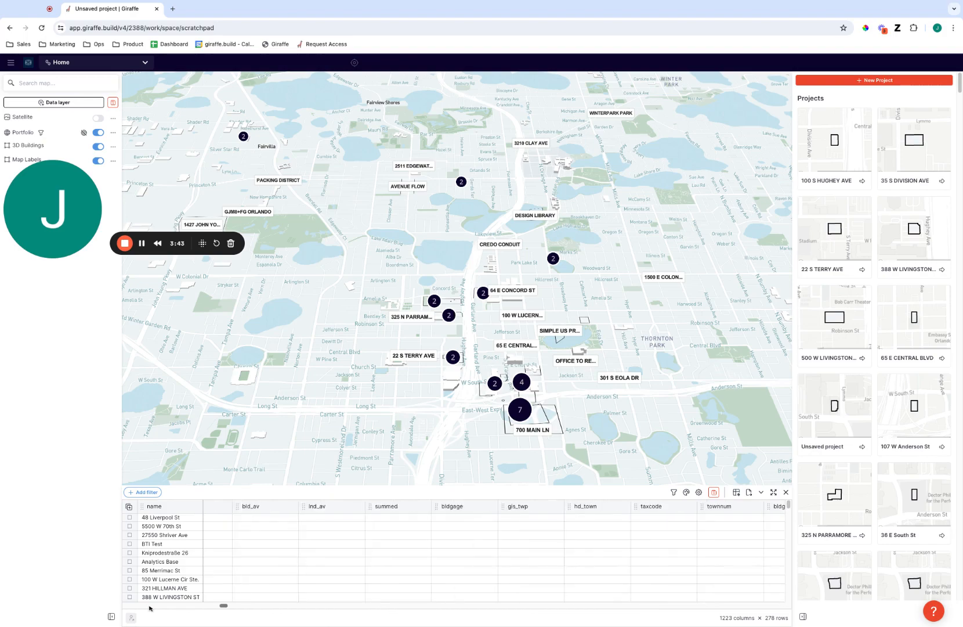
scroll(149, 607, right, 10)
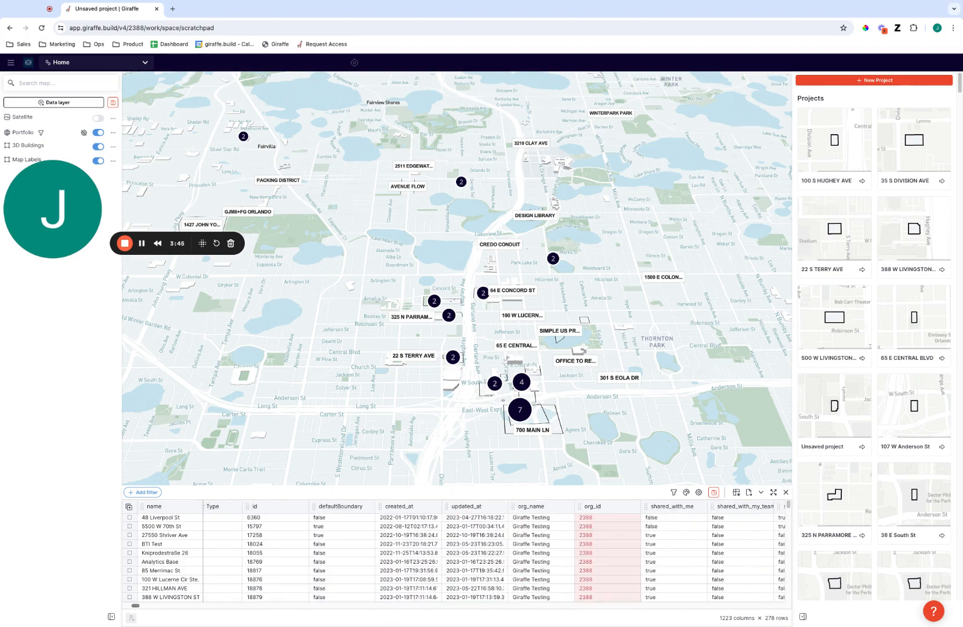
scroll(453, 552, left, 12)
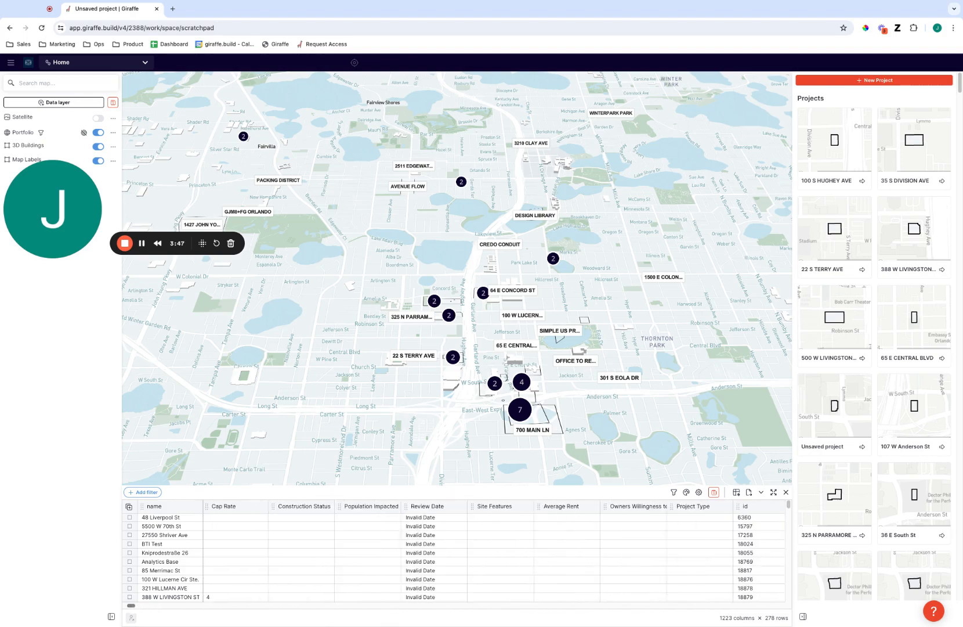
scroll(453, 552, left, 3)
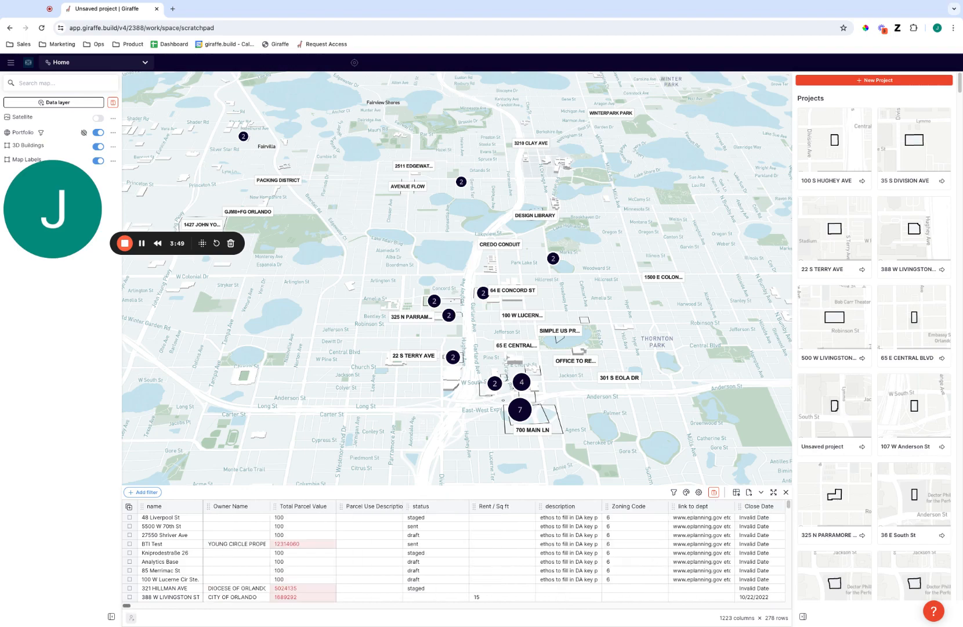
Search the filter column picker for 'wil', close it, then reload the page
click(139, 493)
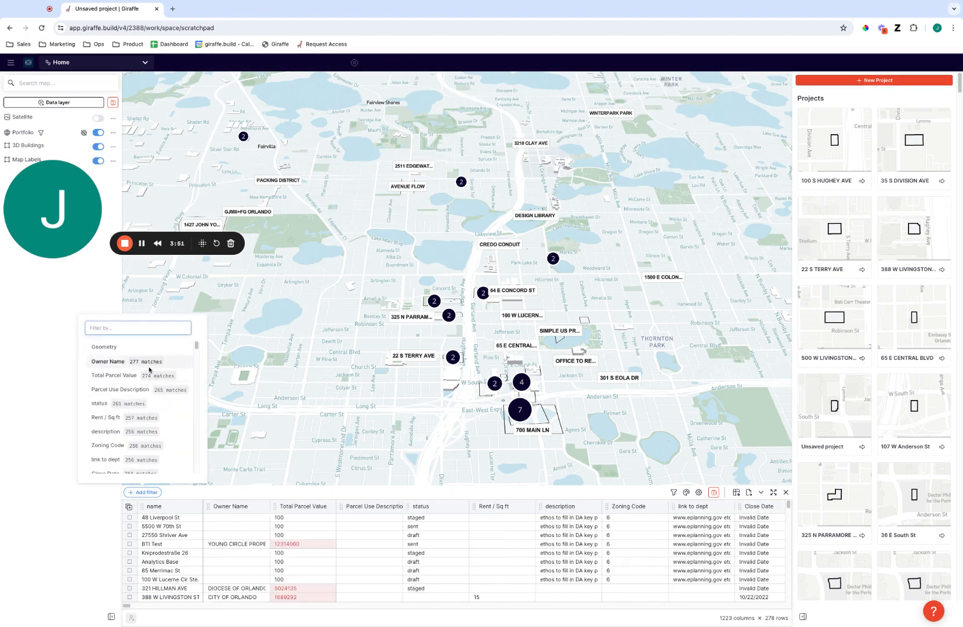
text(wil)
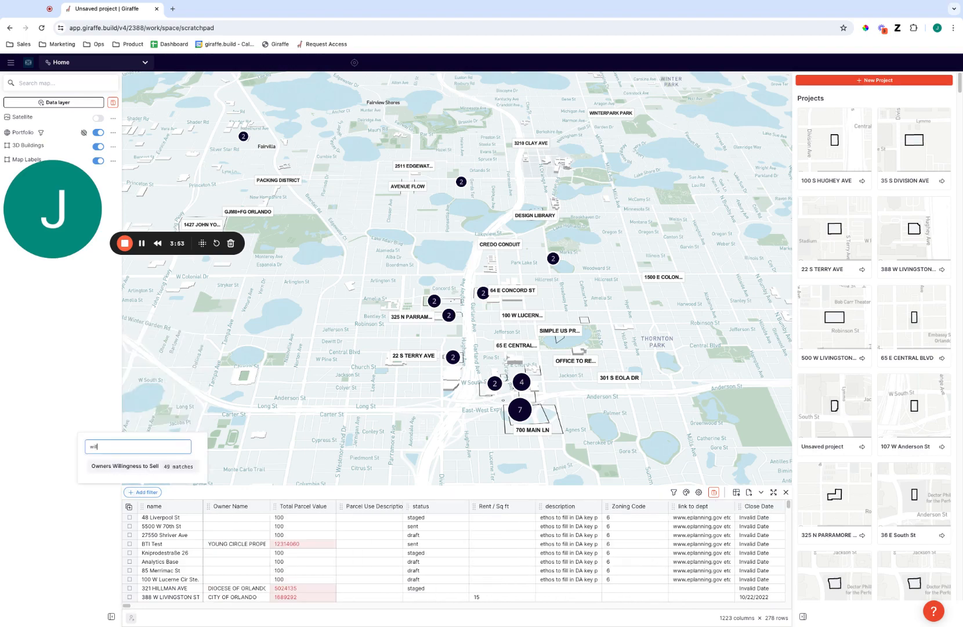
key(Return)
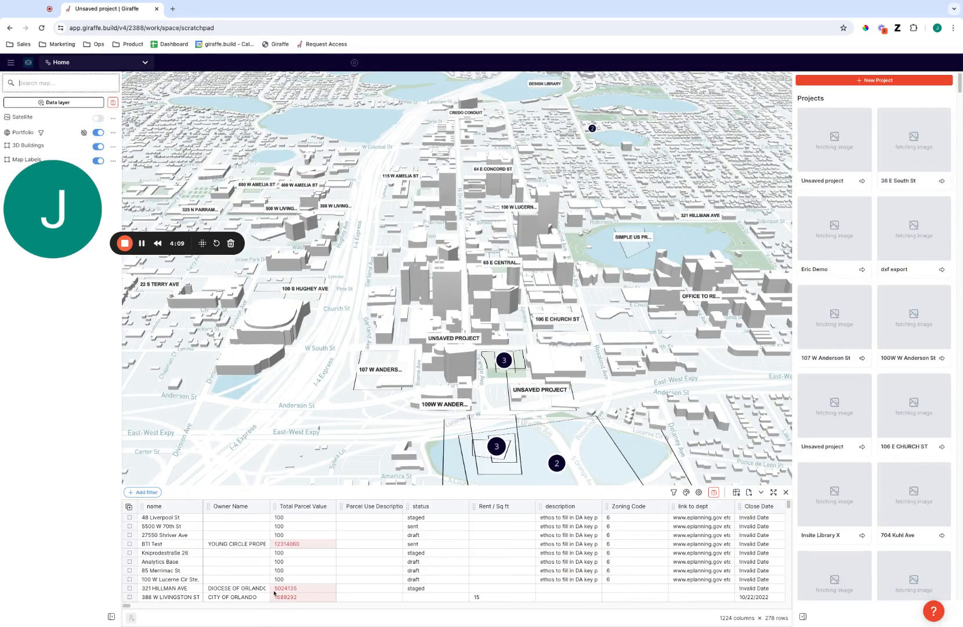
Add a Willingness to Sell 'is' filter and review its four values
click(144, 492)
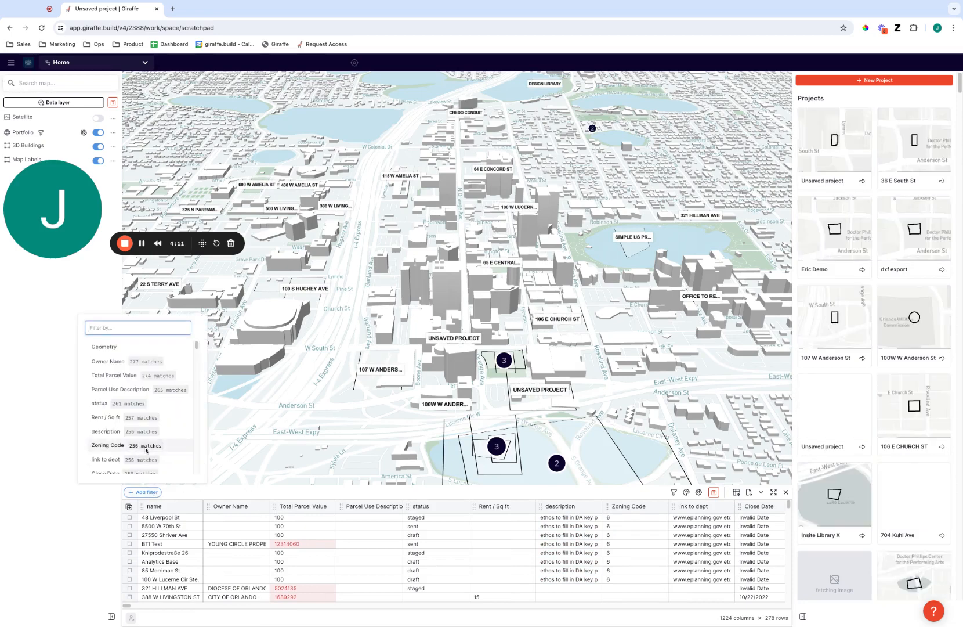
text(will)
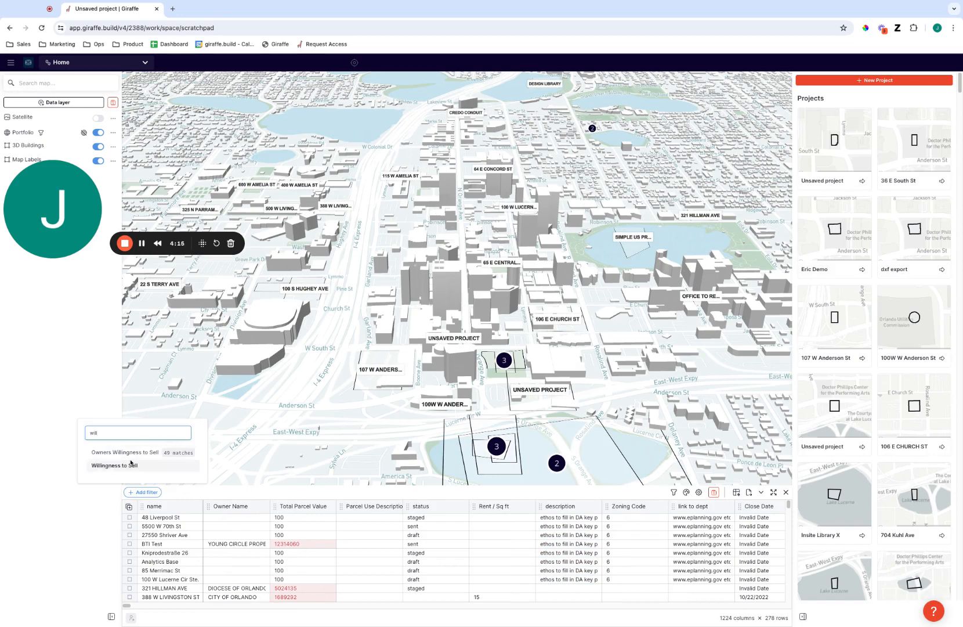
click(119, 466)
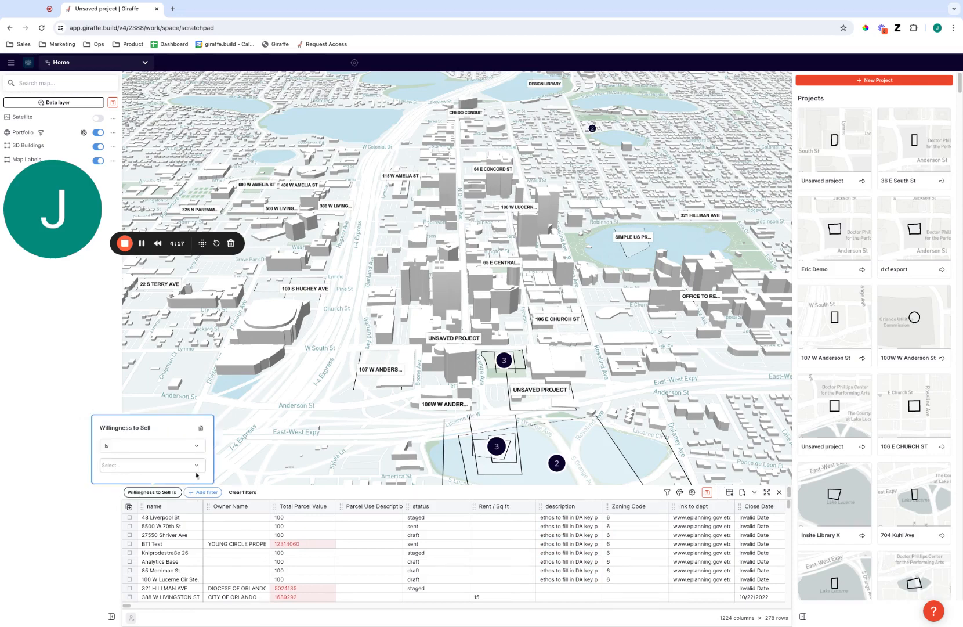
click(180, 467)
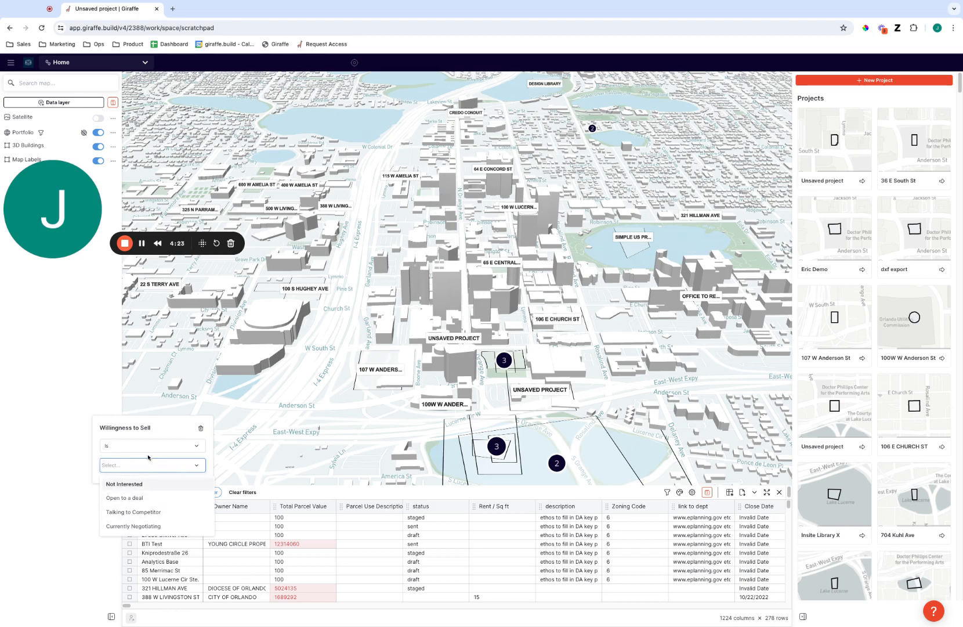
click(281, 623)
scroll(129, 608, right, 20)
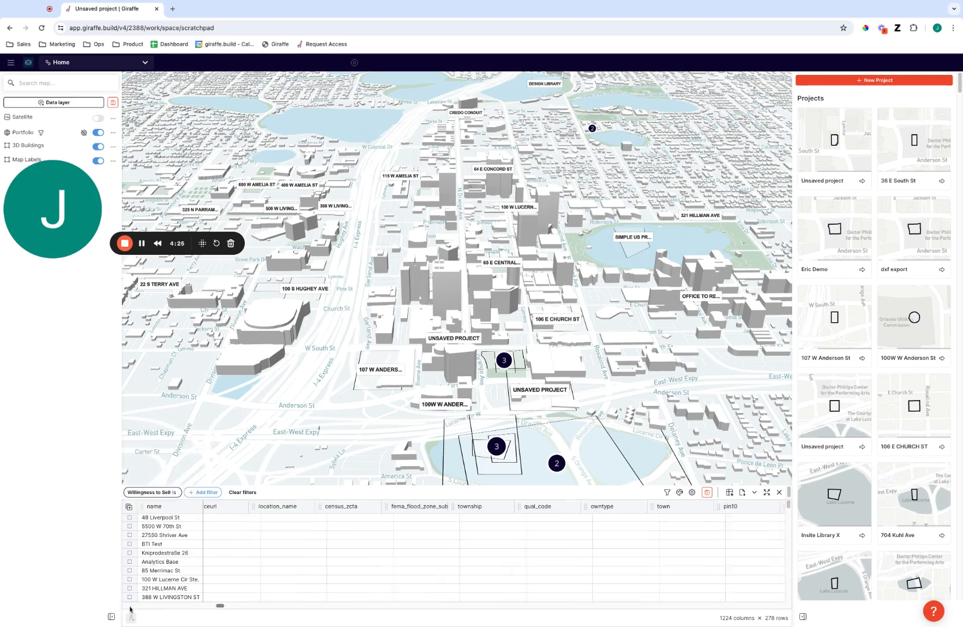
scroll(129, 608, left, 15)
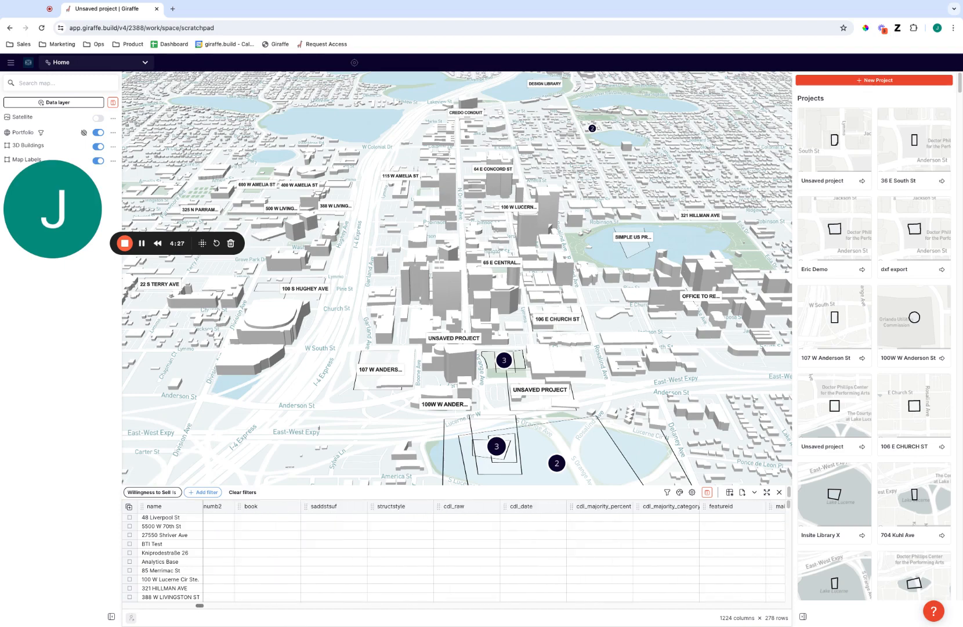
Create a new project from the Possible Site A template
click(816, 81)
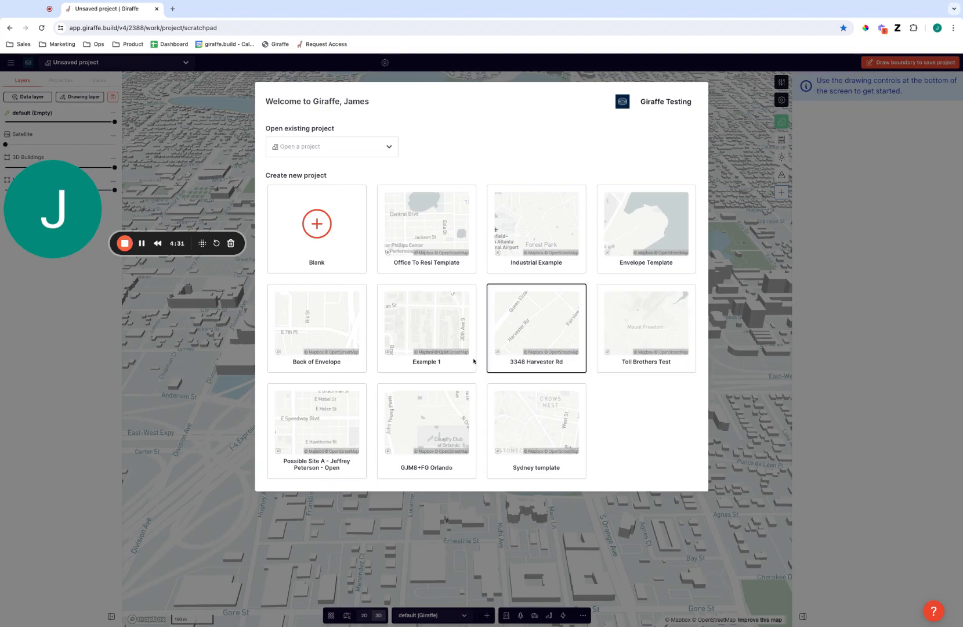
click(330, 447)
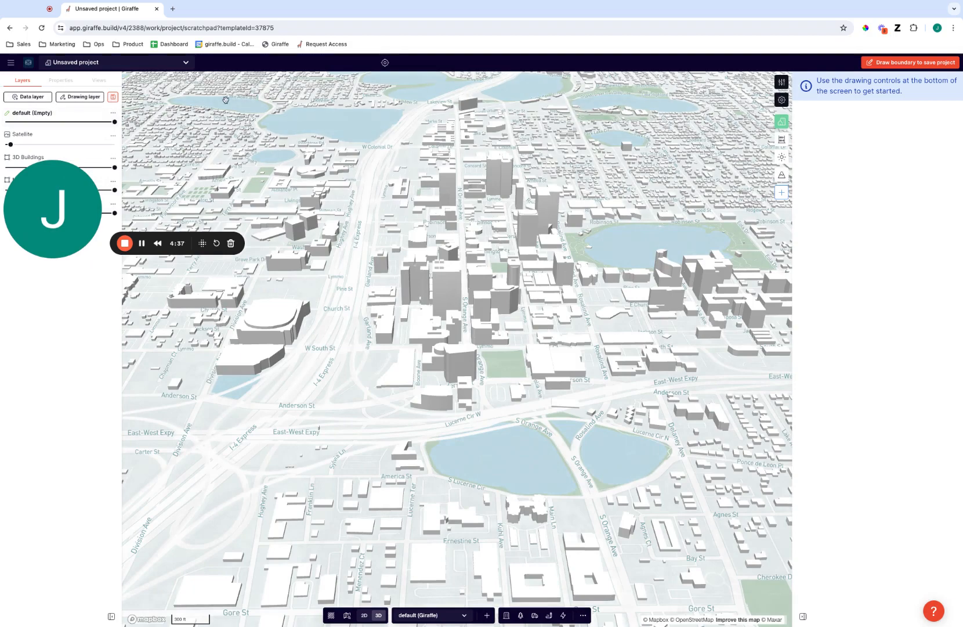
Outline the 428,400 ft² site at S Orange Ave and W Anderson St with a four-corner boundary
click(907, 62)
click(472, 388)
click(552, 366)
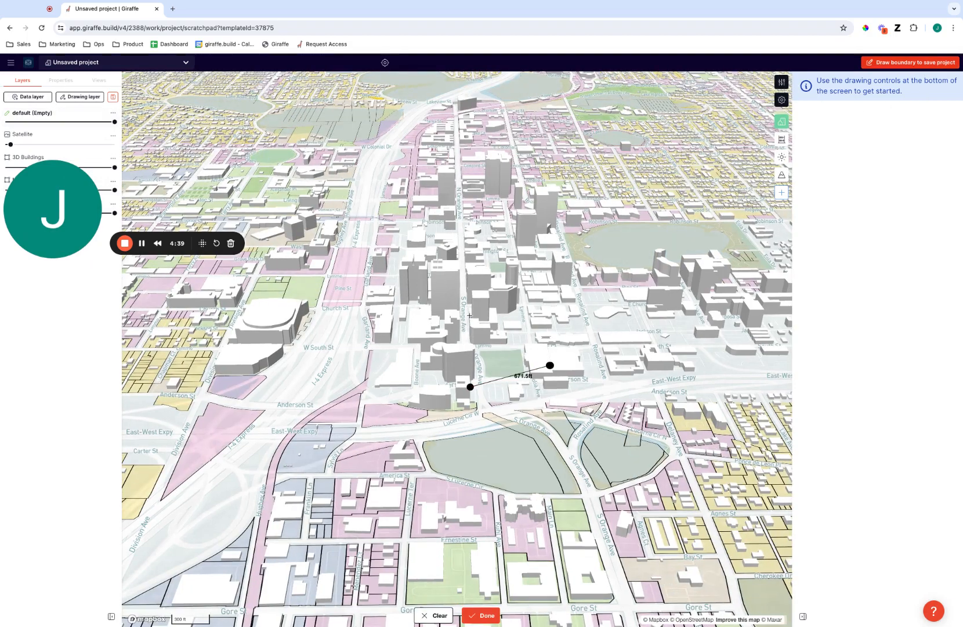
click(469, 316)
click(449, 368)
click(471, 387)
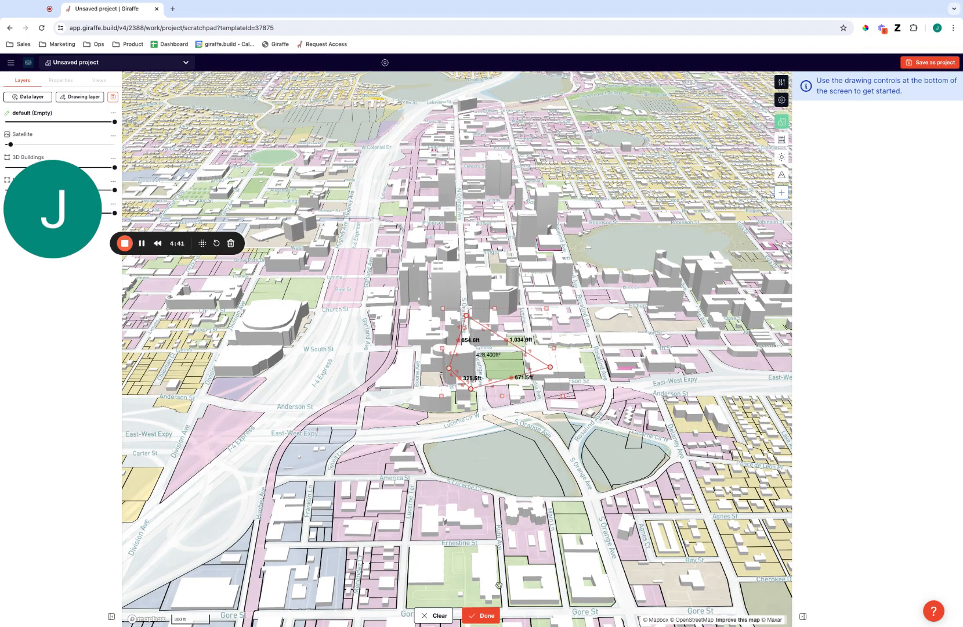
Finish the boundary and set the new project's Willingness to Sell to Currently Negotiating
click(491, 620)
click(932, 63)
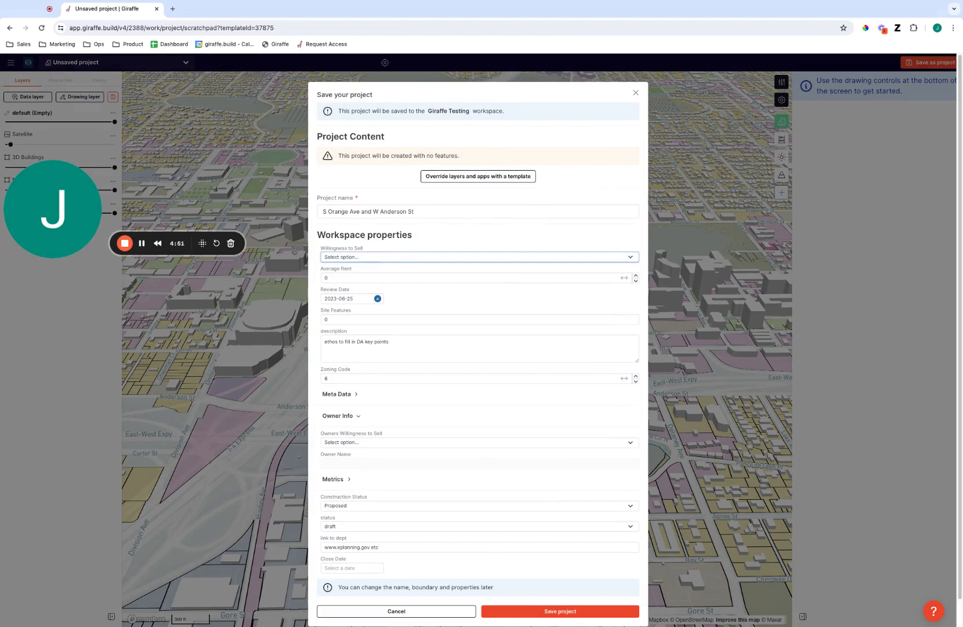
click(517, 292)
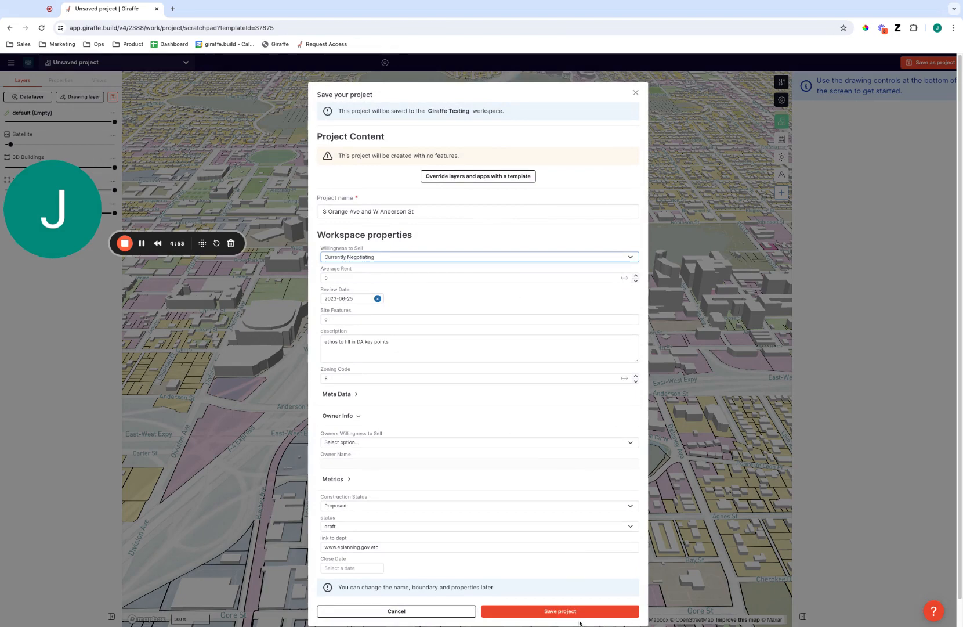